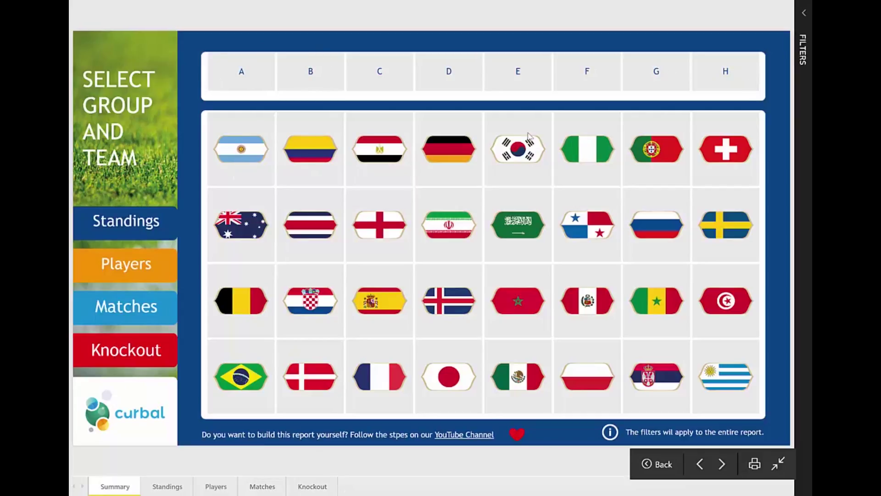
{"action": "left_click", "coordinate": [317, 80]}
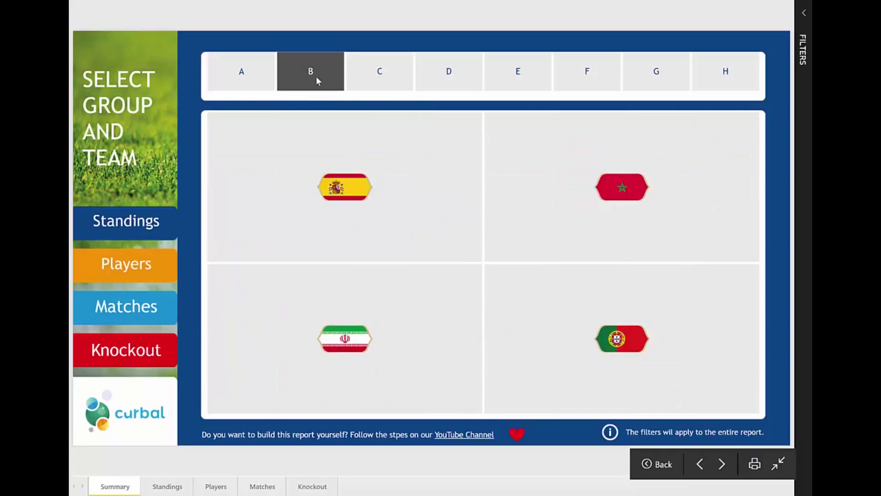
{"action": "left_click", "coordinate": [121, 227]}
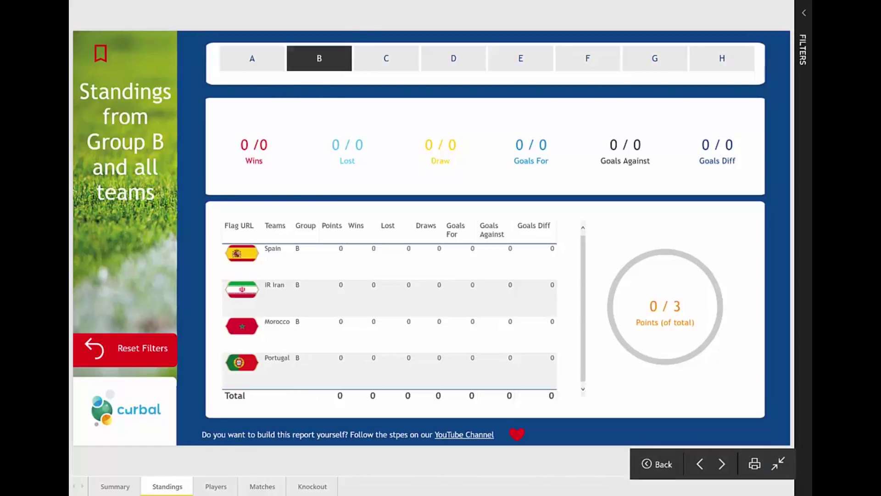
{"action": "left_click", "coordinate": [212, 485]}
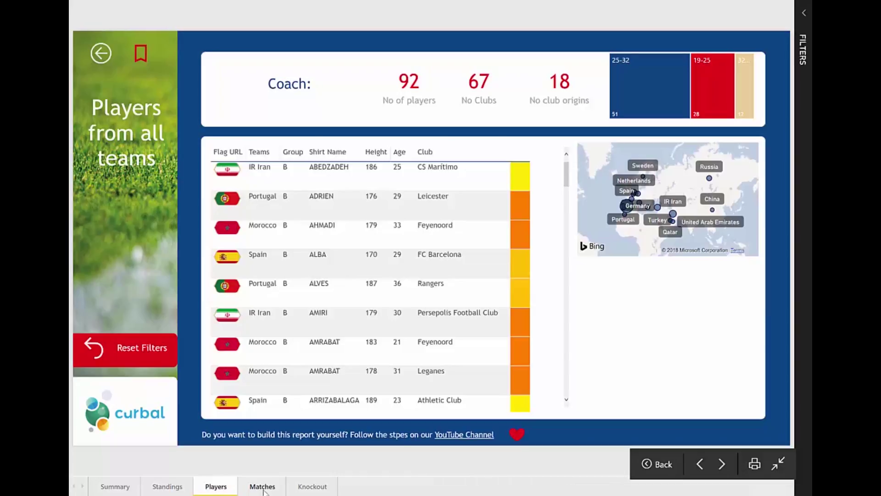
{"action": "left_click", "coordinate": [262, 487]}
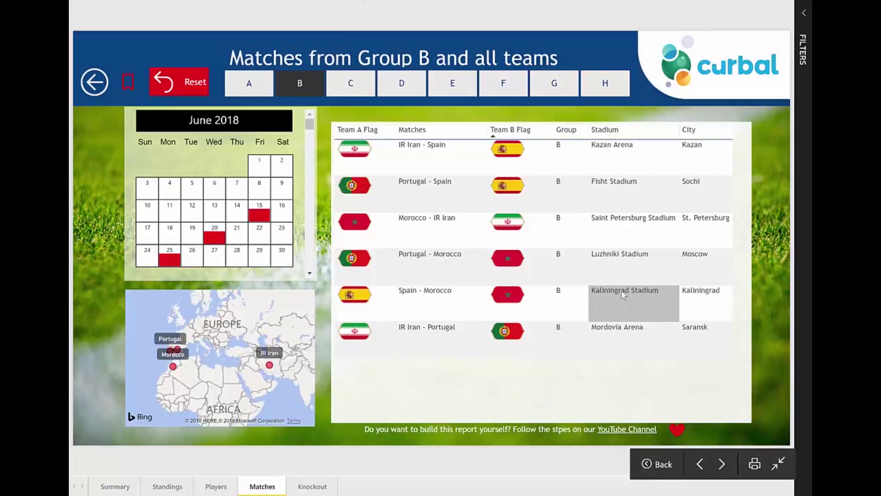
{"action": "left_click", "coordinate": [127, 88]}
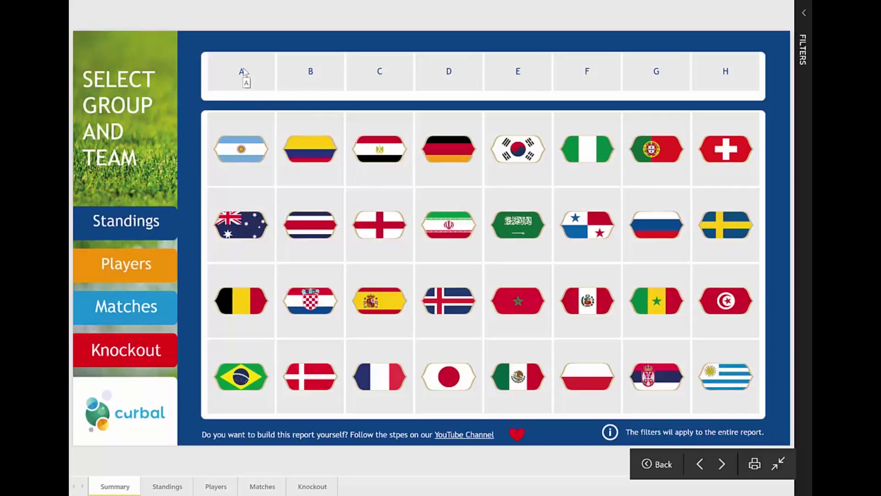
{"action": "left_click", "coordinate": [246, 72]}
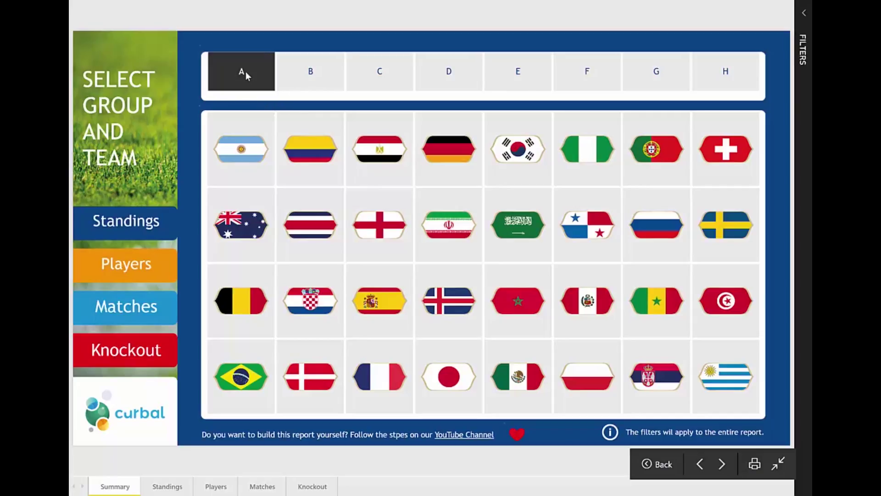
{"action": "left_click", "coordinate": [132, 307]}
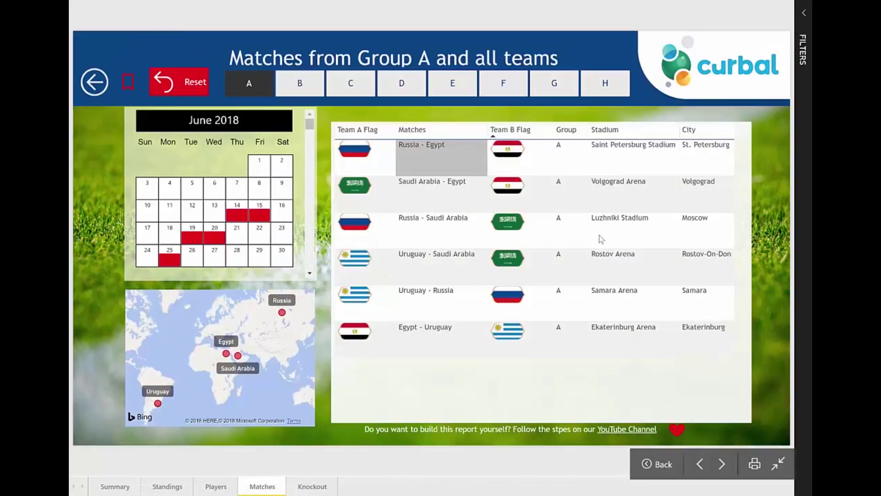
{"action": "left_click", "coordinate": [183, 86]}
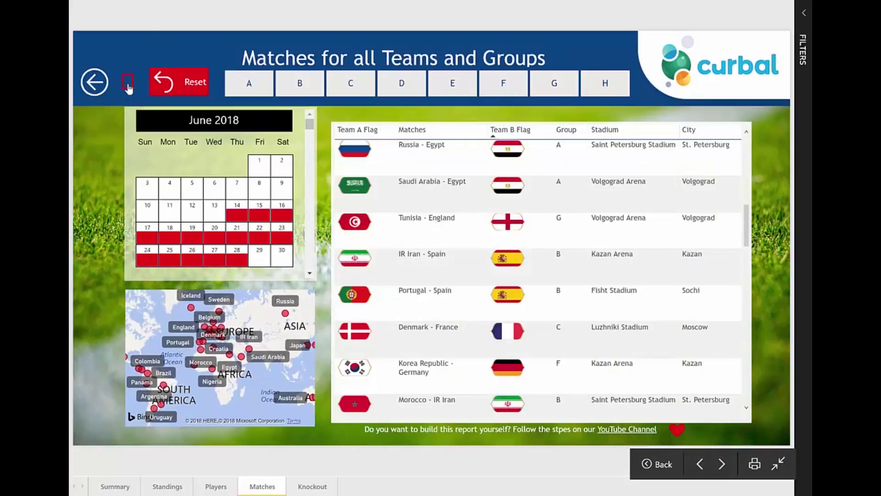
{"action": "left_click", "coordinate": [128, 83]}
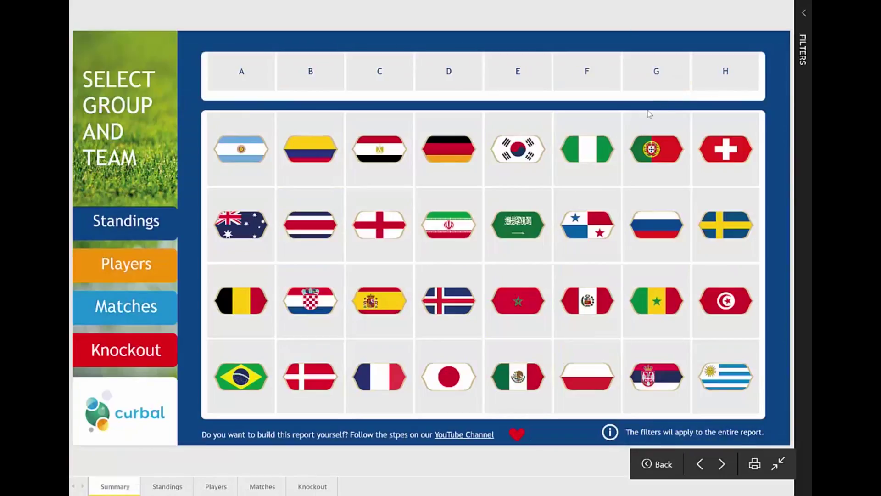
{"action": "left_click", "coordinate": [662, 69]}
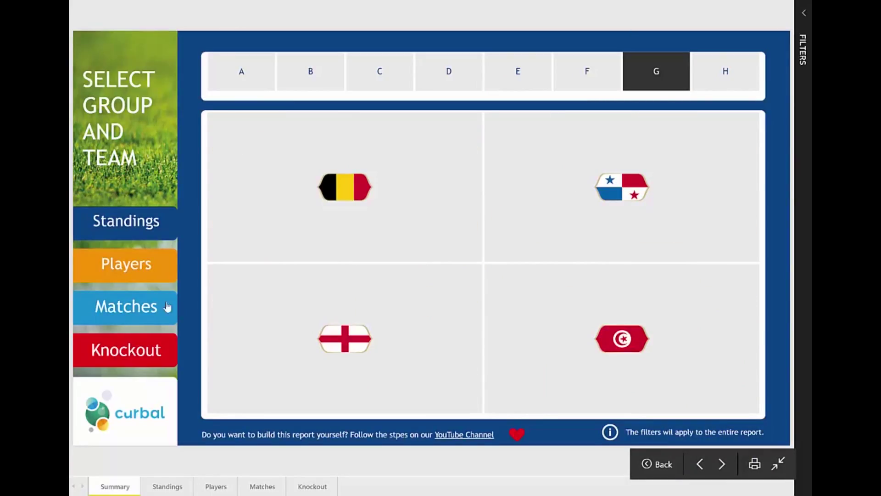
{"action": "left_click", "coordinate": [148, 307]}
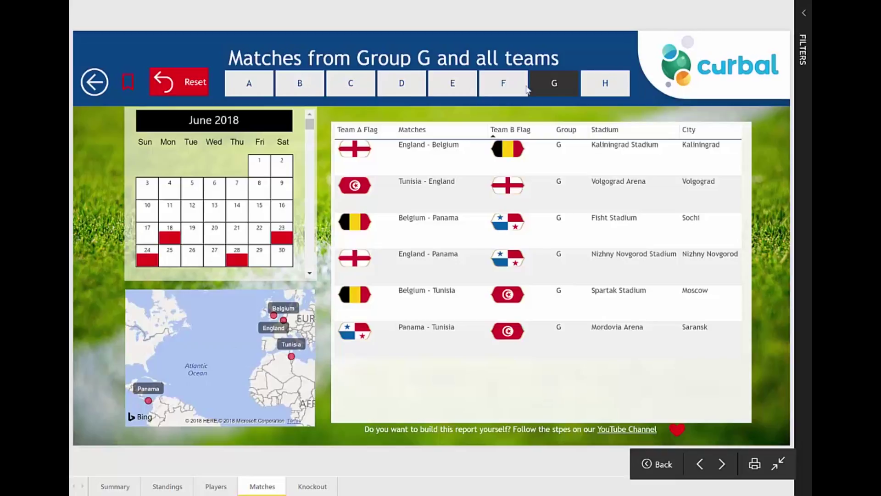
{"action": "left_click_drag", "start_coordinate": [398, 165], "coordinate": [447, 82]}
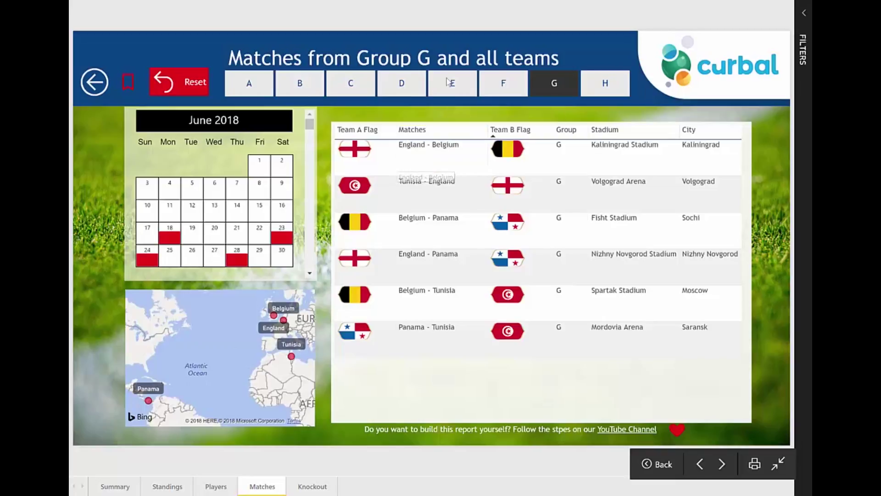
{"action": "left_click", "coordinate": [447, 82]}
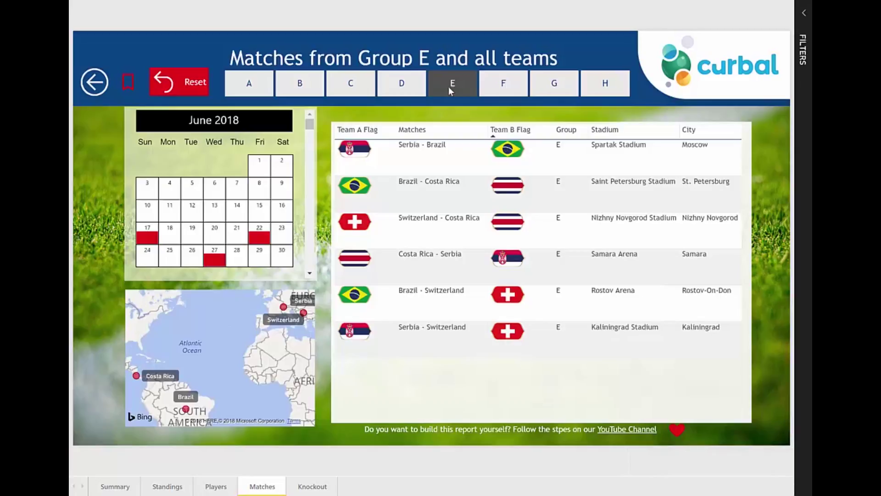
{"action": "left_click", "coordinate": [188, 85]}
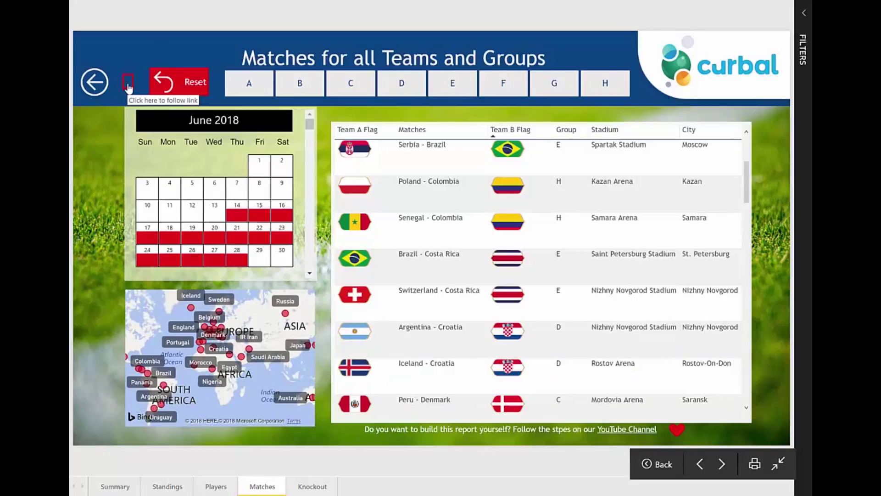
{"action": "left_click", "coordinate": [128, 84]}
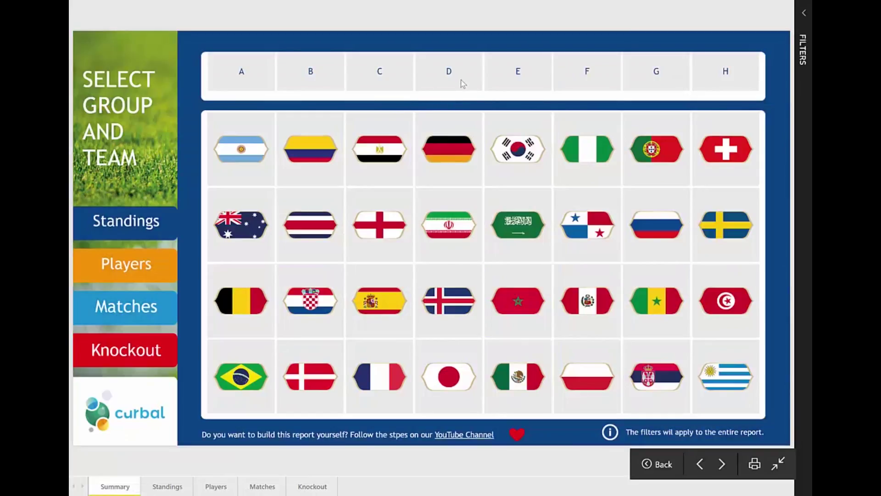
Step: Filter to Group B and view standings for Spain, IR Iran, Morocco and Portugal
{"action": "left_click", "coordinate": [311, 72]}
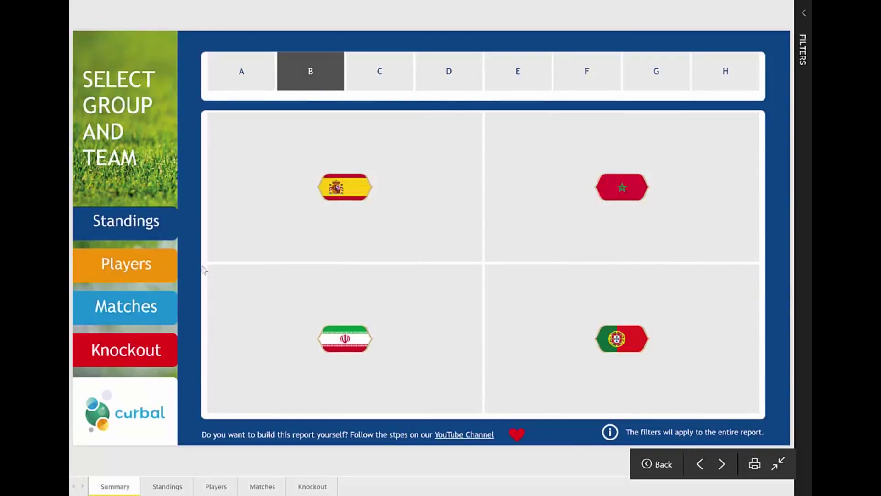
{"action": "left_click", "coordinate": [133, 231]}
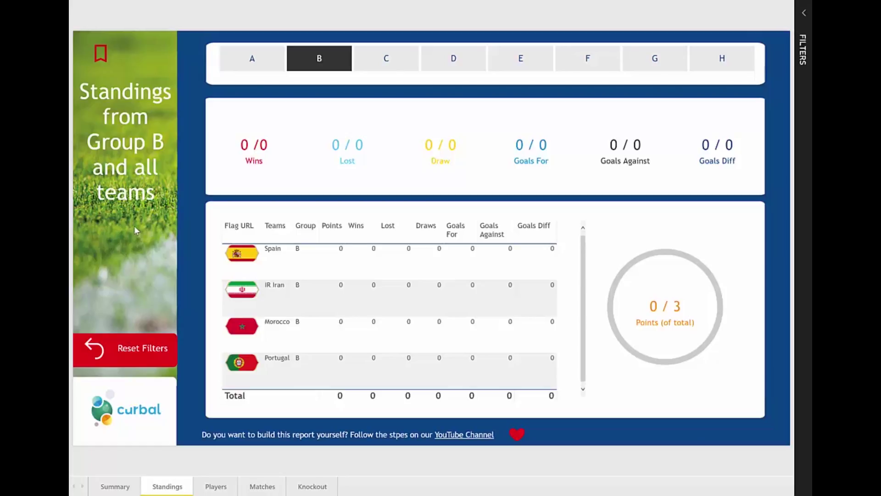
Step: Clear the Group B filter, browse the teams table, then filter the standings to Group A
{"action": "left_click", "coordinate": [319, 58]}
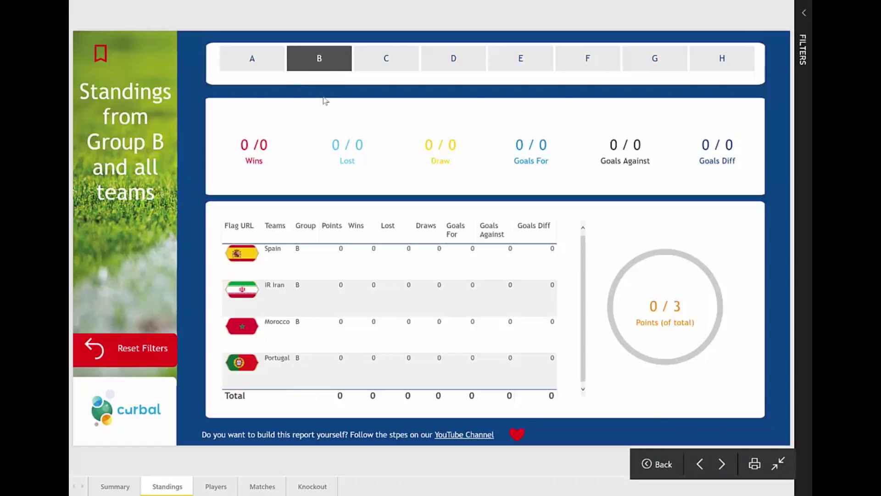
{"action": "scroll", "coordinate": [367, 340], "scroll_direction": "down", "scroll_amount": 2}
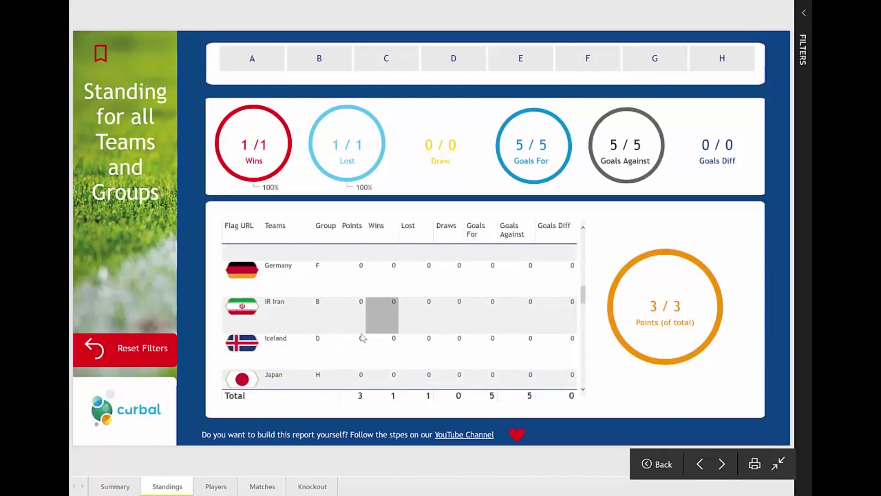
{"action": "scroll", "coordinate": [335, 322], "scroll_direction": "up", "scroll_amount": 3}
{"action": "scroll", "coordinate": [325, 327], "scroll_direction": "down", "scroll_amount": 3}
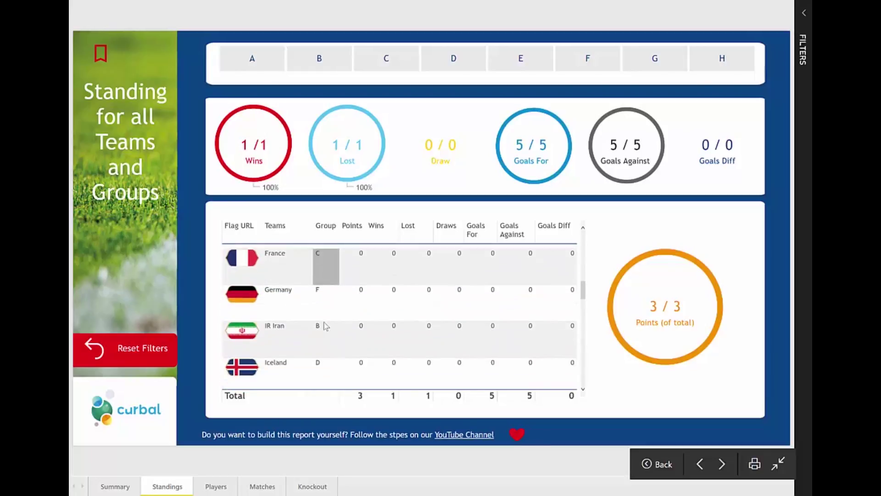
{"action": "scroll", "coordinate": [327, 328], "scroll_direction": "down", "scroll_amount": 4}
{"action": "scroll", "coordinate": [326, 329], "scroll_direction": "up", "scroll_amount": 6}
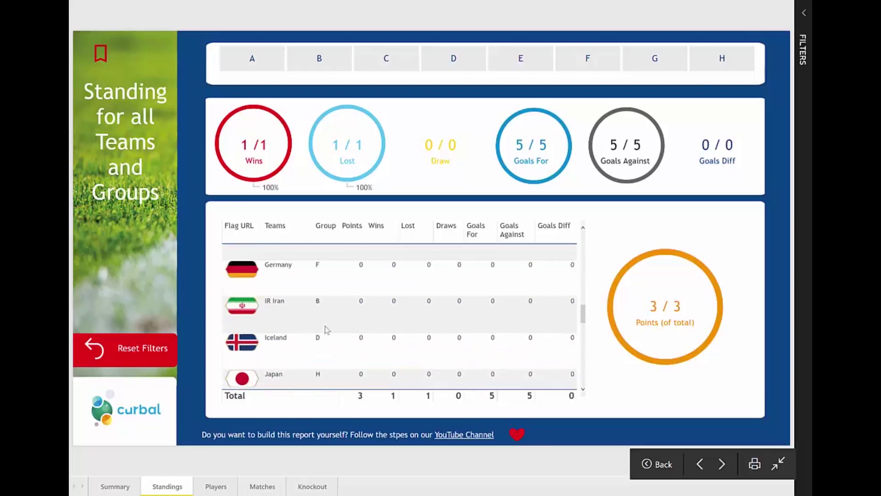
{"action": "scroll", "coordinate": [325, 326], "scroll_direction": "up", "scroll_amount": 9}
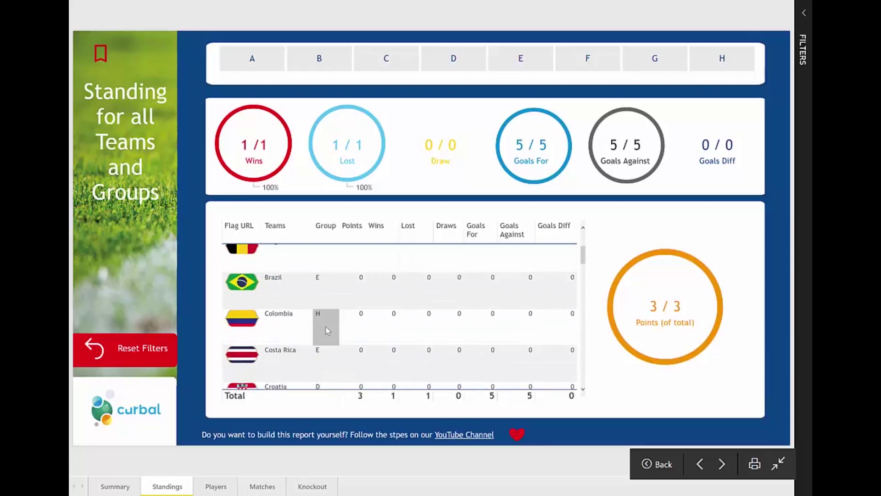
{"action": "scroll", "coordinate": [356, 330], "scroll_direction": "up", "scroll_amount": 2}
{"action": "scroll", "coordinate": [367, 313], "scroll_direction": "down", "scroll_amount": 4}
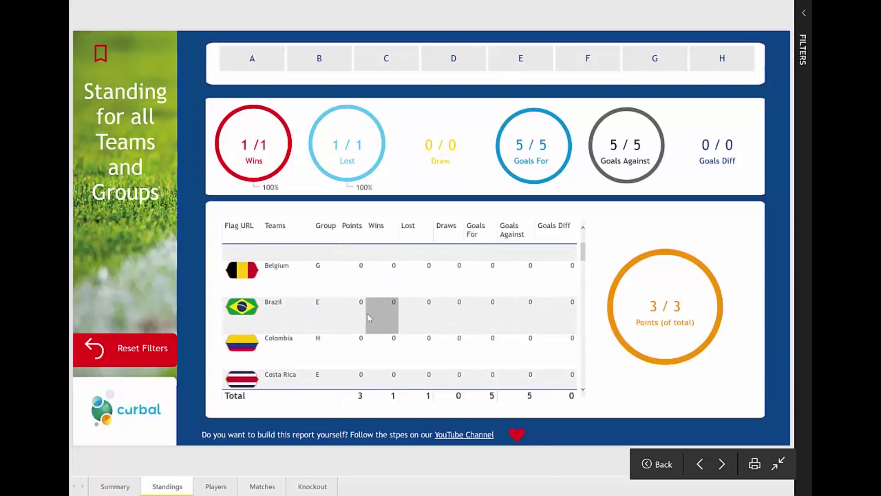
{"action": "left_click", "coordinate": [248, 59]}
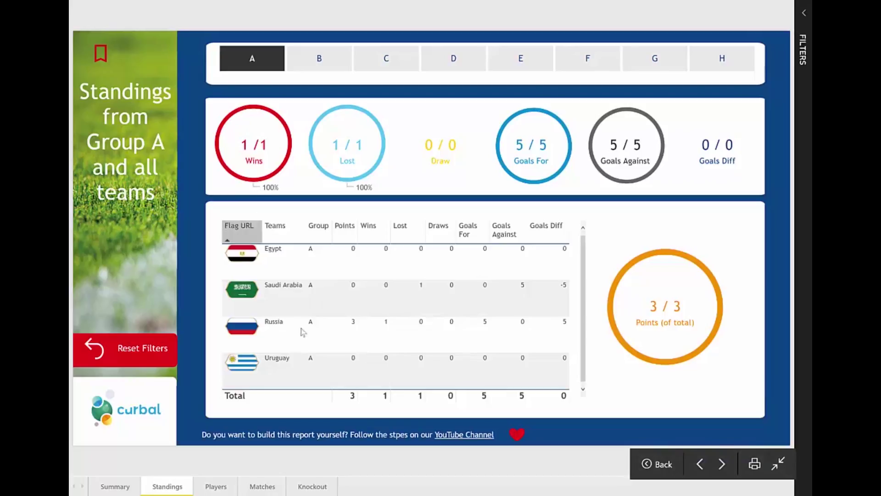
Step: Cross-filter to Russia, then deselect the Group A tile to show all teams again
{"action": "left_click", "coordinate": [285, 332]}
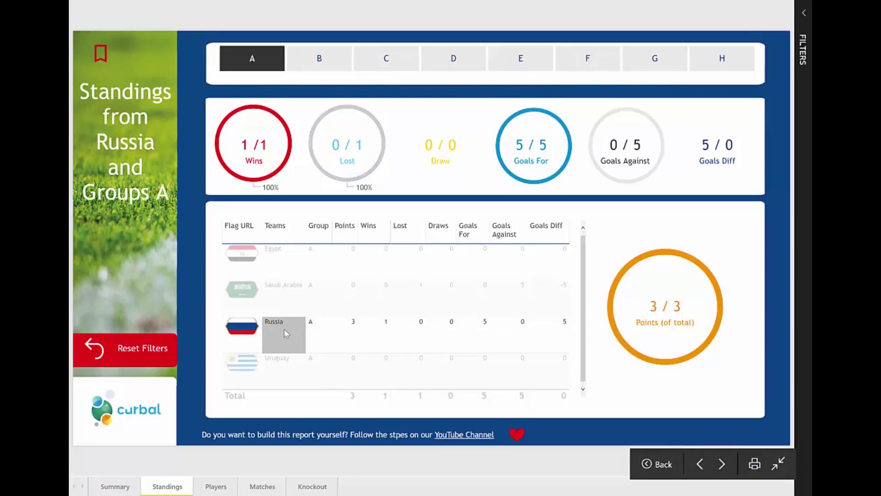
{"action": "mouse_move", "coordinate": [351, 160]}
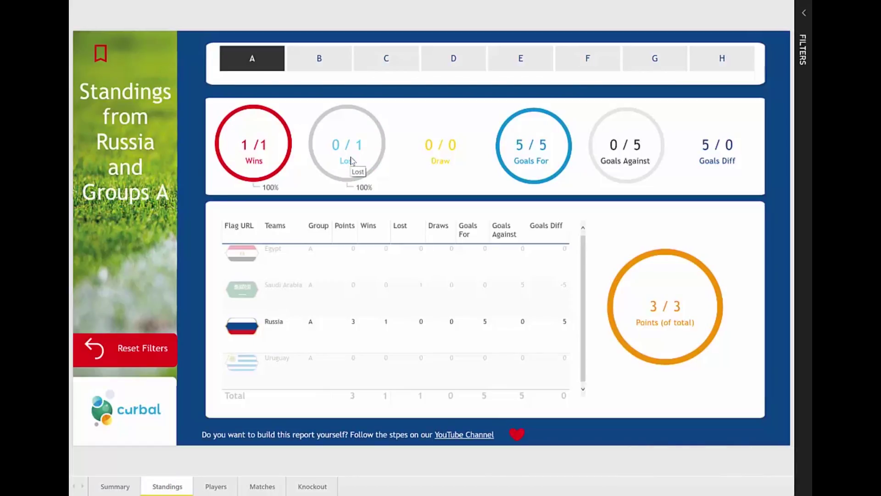
{"action": "left_click", "coordinate": [252, 67]}
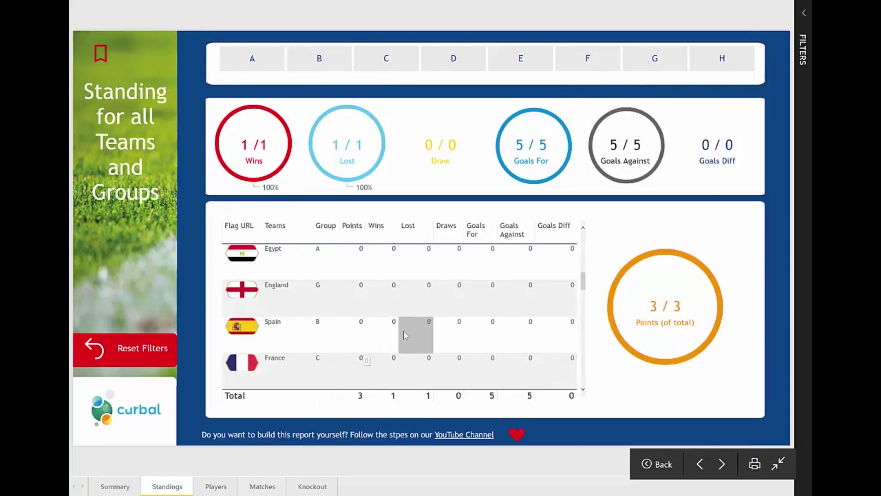
Step: Browse the standings table and focus on Russia: 1 win, 5 goals for, 0 against, 3 points
{"action": "scroll", "coordinate": [349, 322], "scroll_direction": "up", "scroll_amount": 3}
{"action": "scroll", "coordinate": [349, 322], "scroll_direction": "up", "scroll_amount": 5}
{"action": "scroll", "coordinate": [356, 316], "scroll_direction": "down", "scroll_amount": 7}
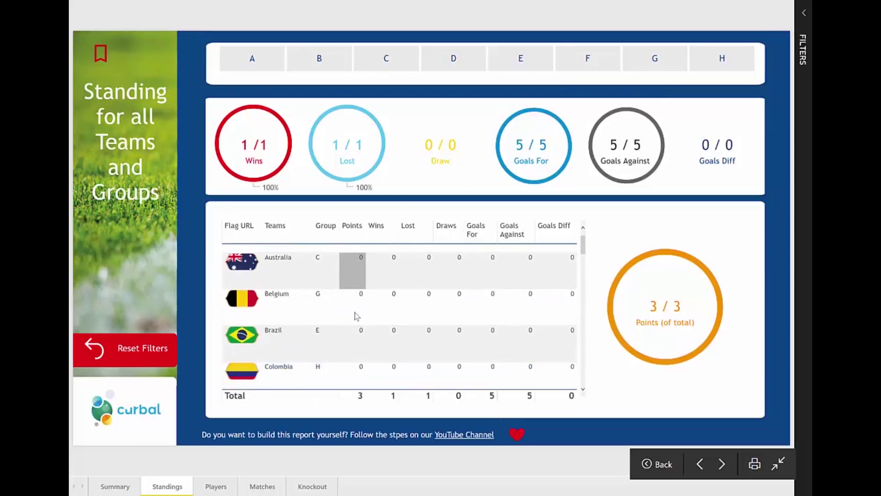
{"action": "scroll", "coordinate": [356, 324], "scroll_direction": "down", "scroll_amount": 2}
{"action": "scroll", "coordinate": [360, 326], "scroll_direction": "down", "scroll_amount": 6}
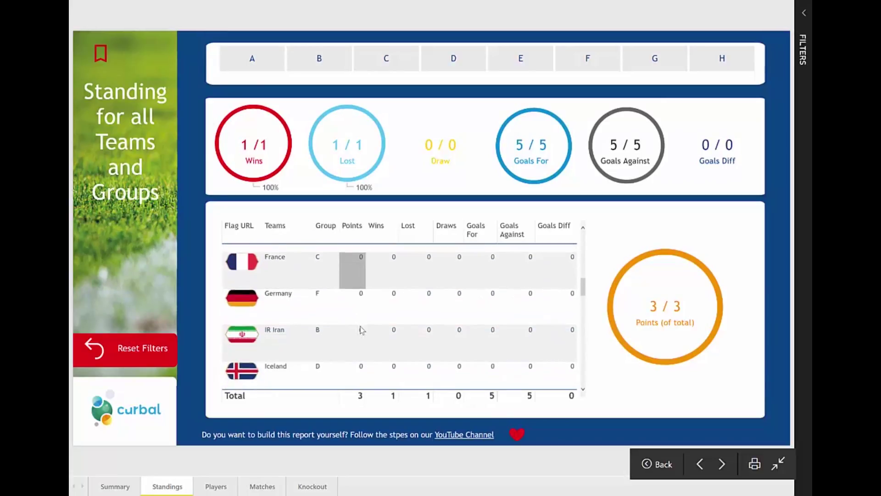
{"action": "scroll", "coordinate": [316, 295], "scroll_direction": "down", "scroll_amount": 2}
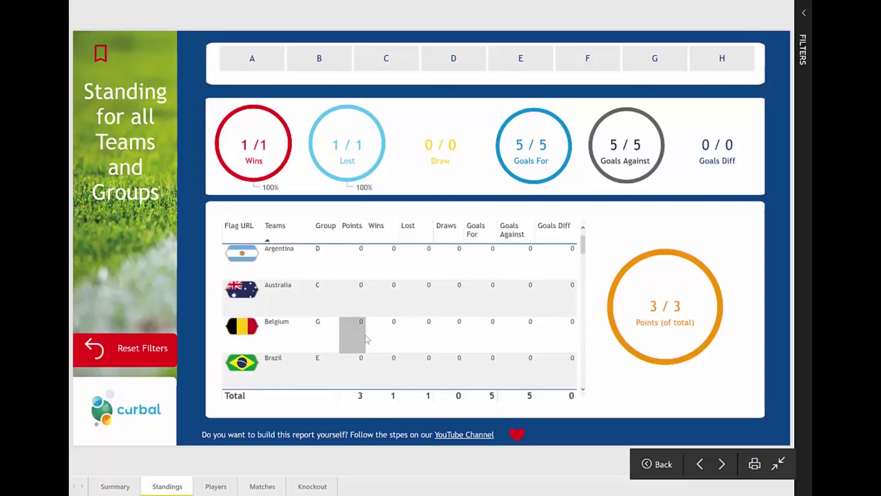
{"action": "scroll", "coordinate": [350, 335], "scroll_direction": "down", "scroll_amount": 20}
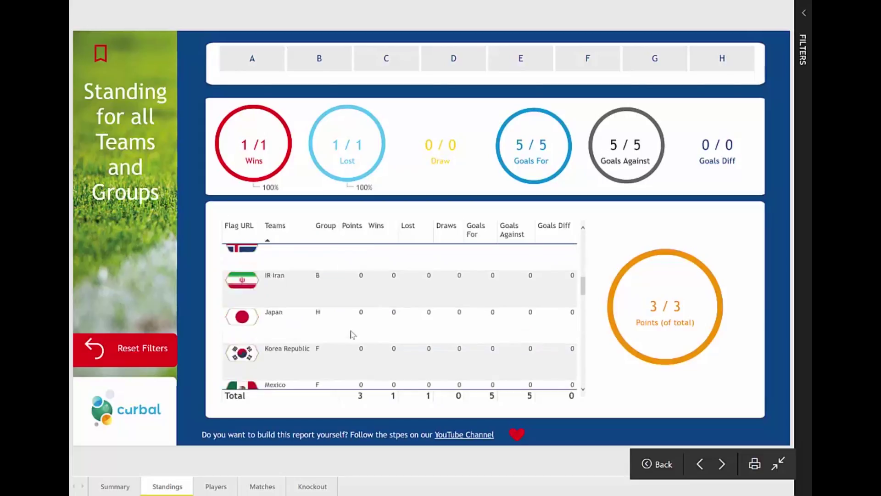
{"action": "scroll", "coordinate": [348, 341], "scroll_direction": "down", "scroll_amount": 4}
{"action": "scroll", "coordinate": [348, 343], "scroll_direction": "up", "scroll_amount": 3}
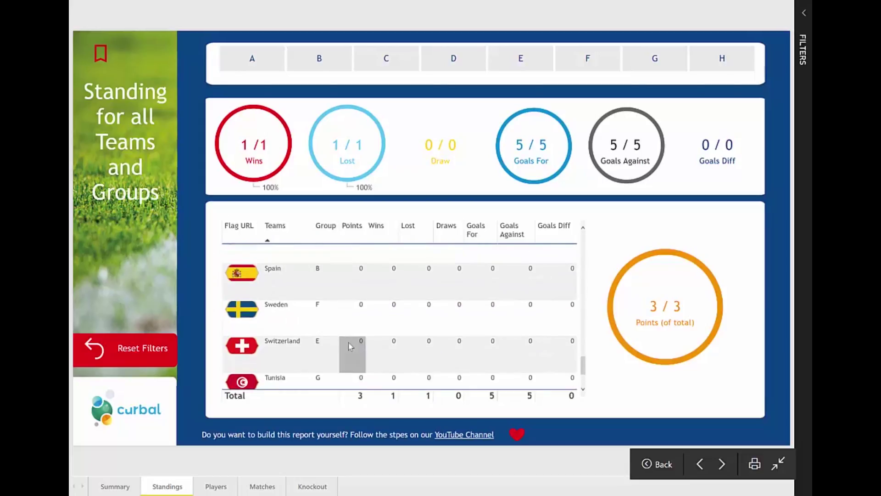
{"action": "scroll", "coordinate": [348, 345], "scroll_direction": "up", "scroll_amount": 3}
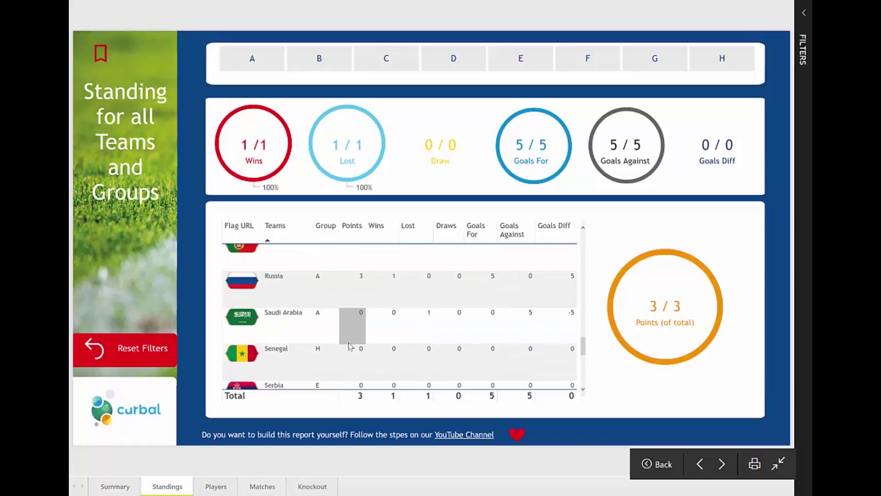
{"action": "left_click", "coordinate": [299, 292]}
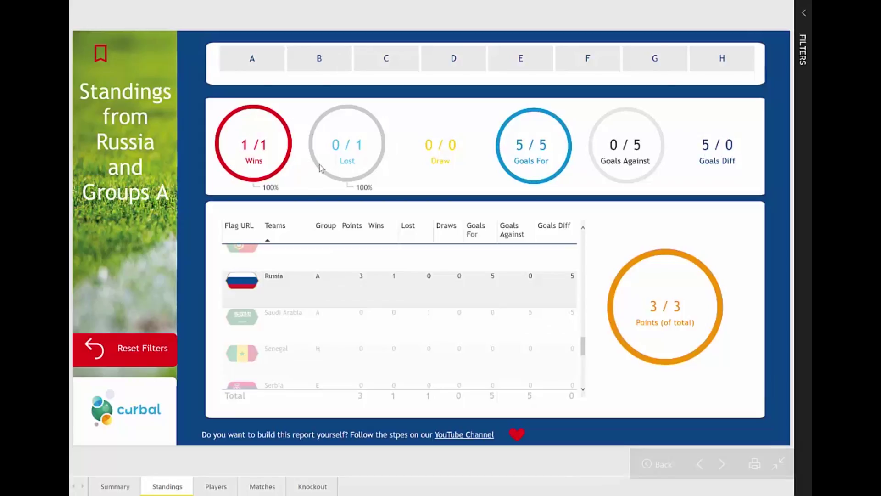
Step: Reset all standings filters and drill through from a team row to its Players page
{"action": "left_click", "coordinate": [139, 351]}
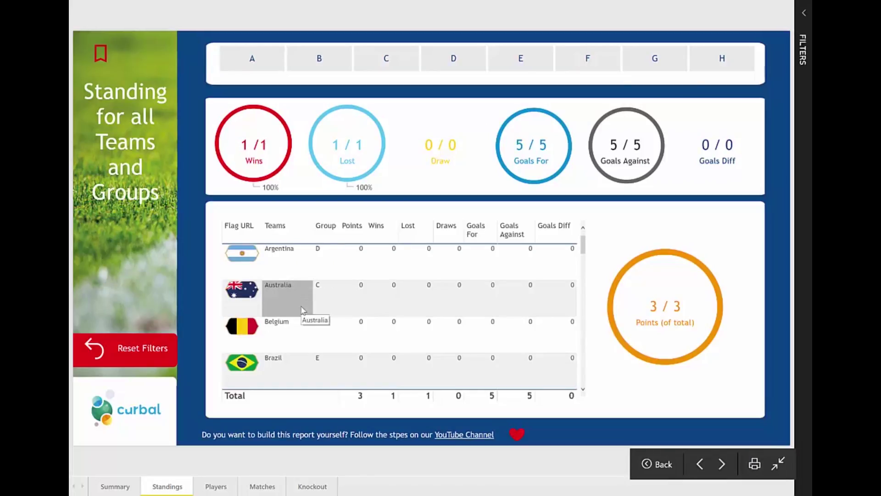
{"action": "right_click", "coordinate": [282, 270]}
{"action": "mouse_move", "coordinate": [330, 329]}
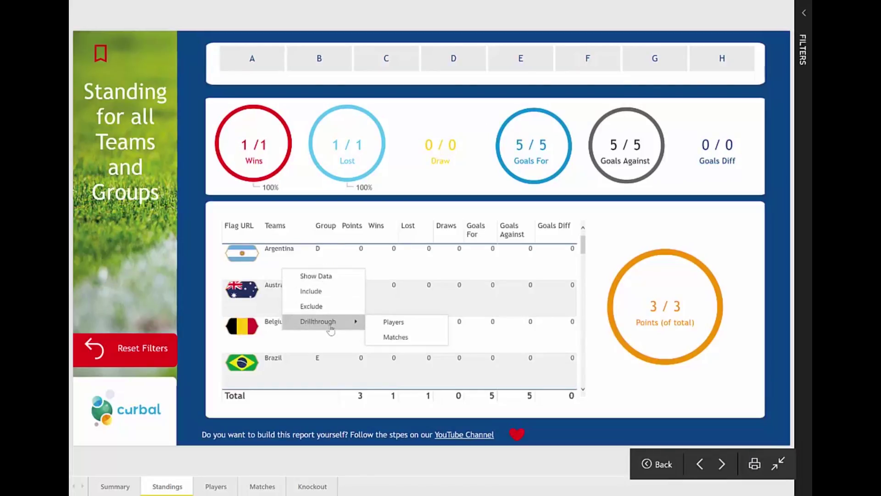
{"action": "left_click", "coordinate": [404, 327]}
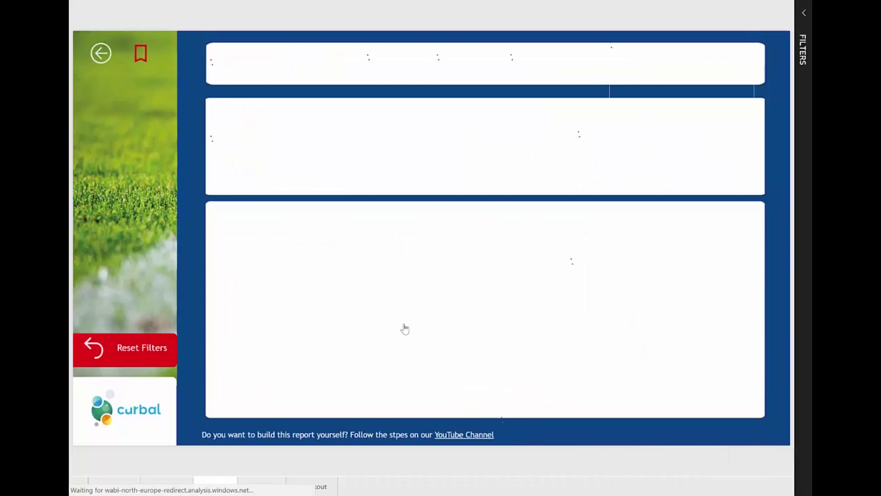